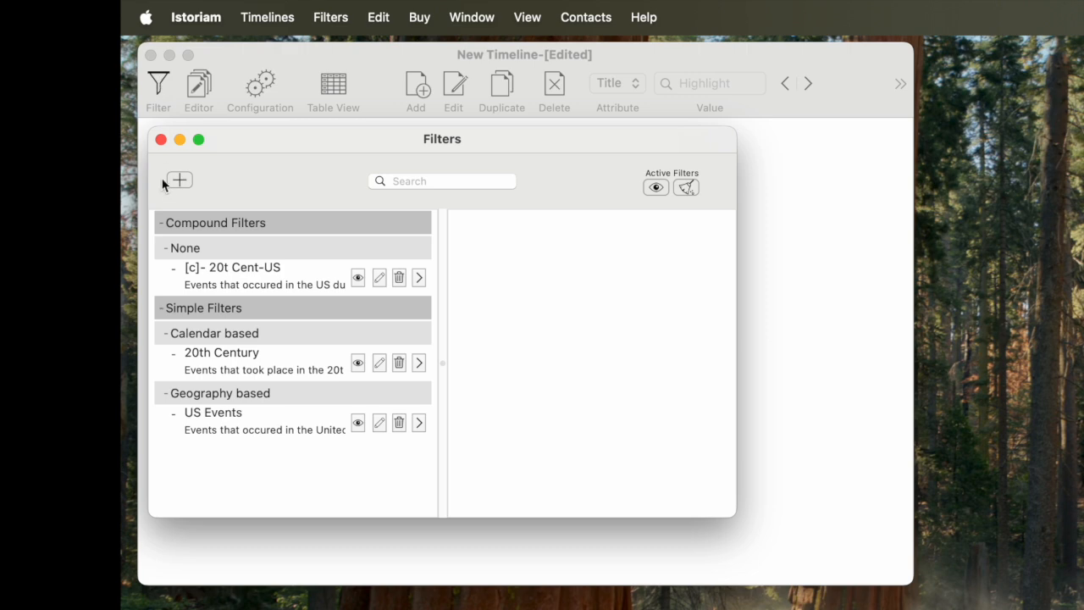
Open a blank filter definition, examine the available filter types, and return to the list of existing filters
{"action": "left_click", "coordinate": [179, 181]}
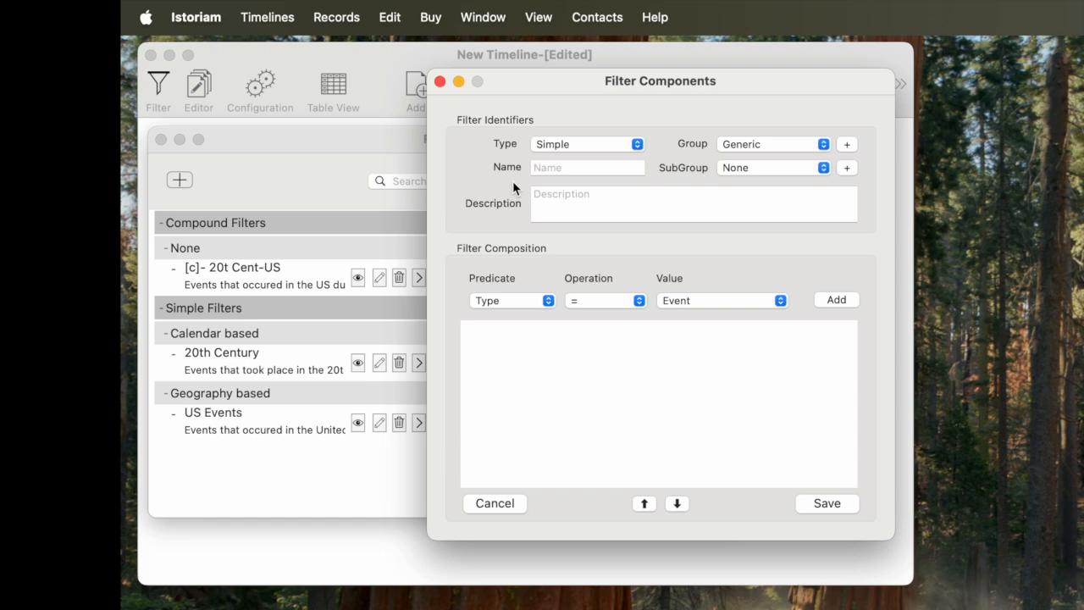
{"action": "left_click", "coordinate": [639, 144]}
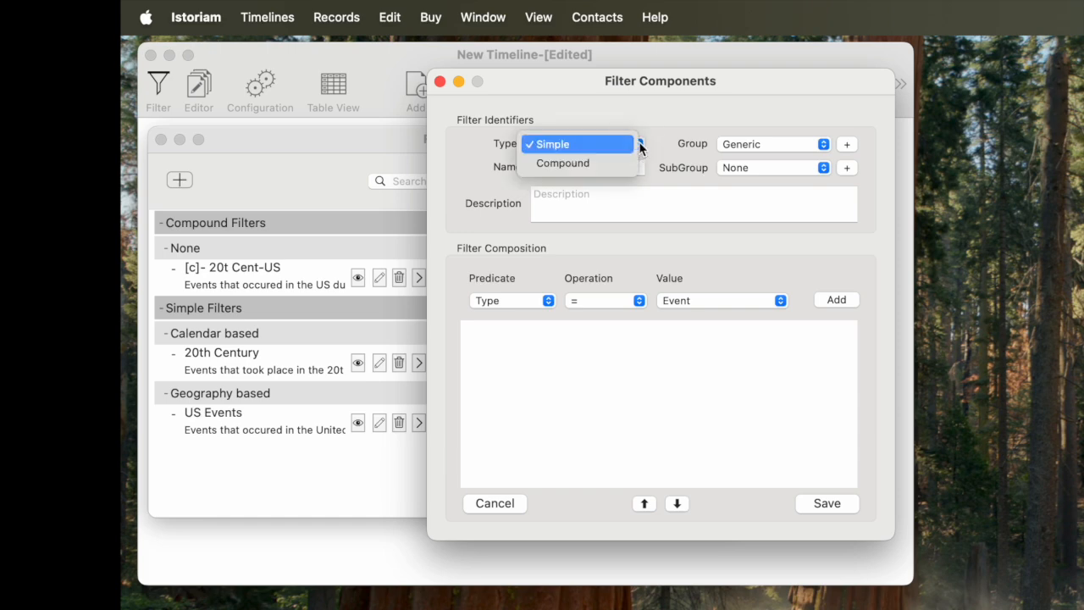
{"action": "left_click", "coordinate": [615, 115]}
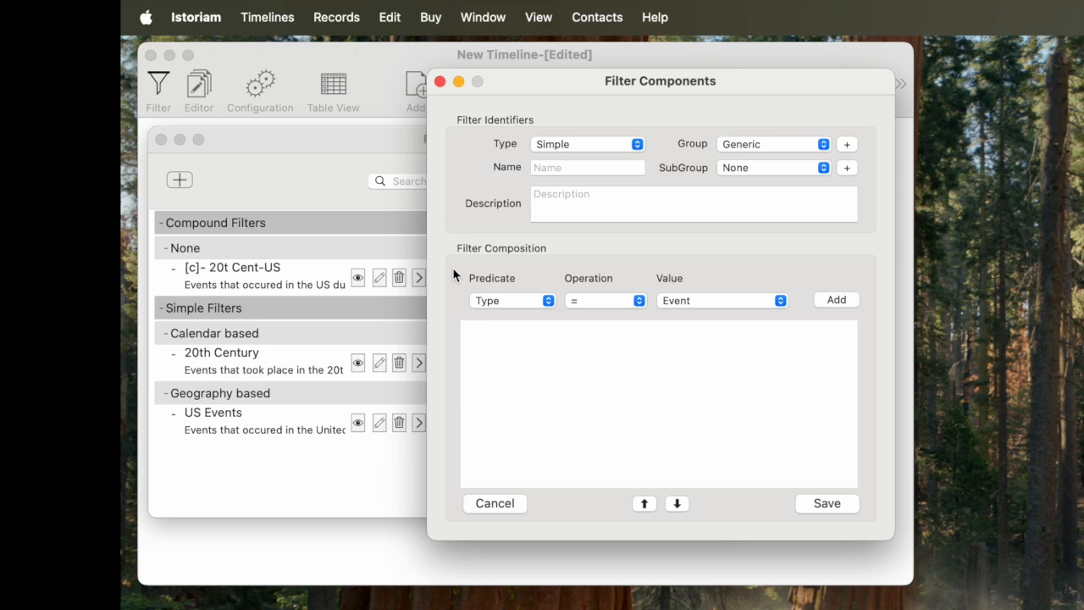
{"action": "left_click", "coordinate": [317, 207]}
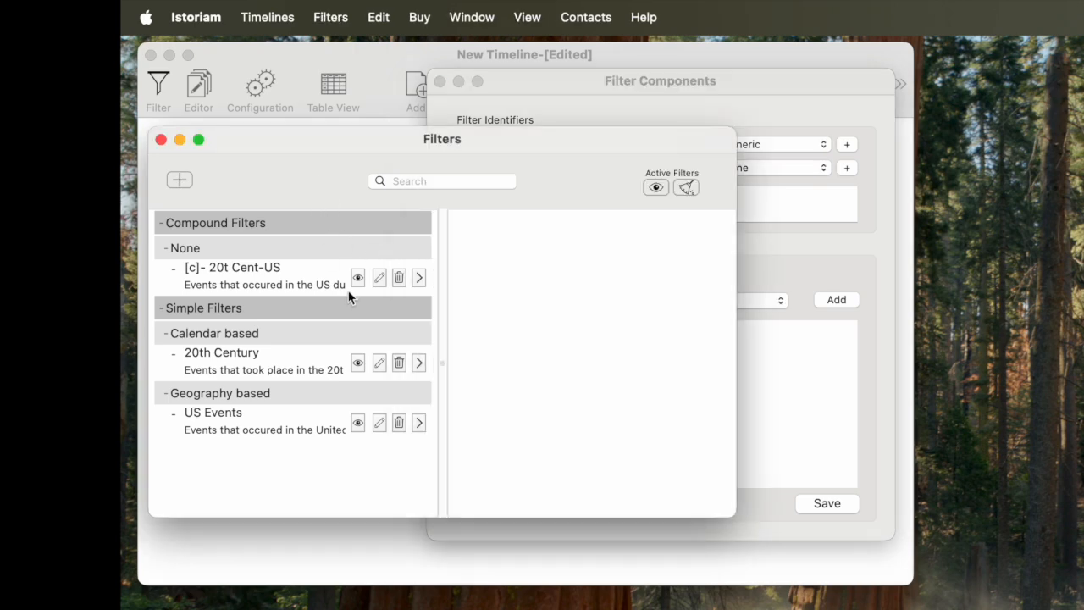
Examine the definitions of the 20th Century, US Events and 20t Cent-US filters, closing each without saving
{"action": "left_click", "coordinate": [380, 368]}
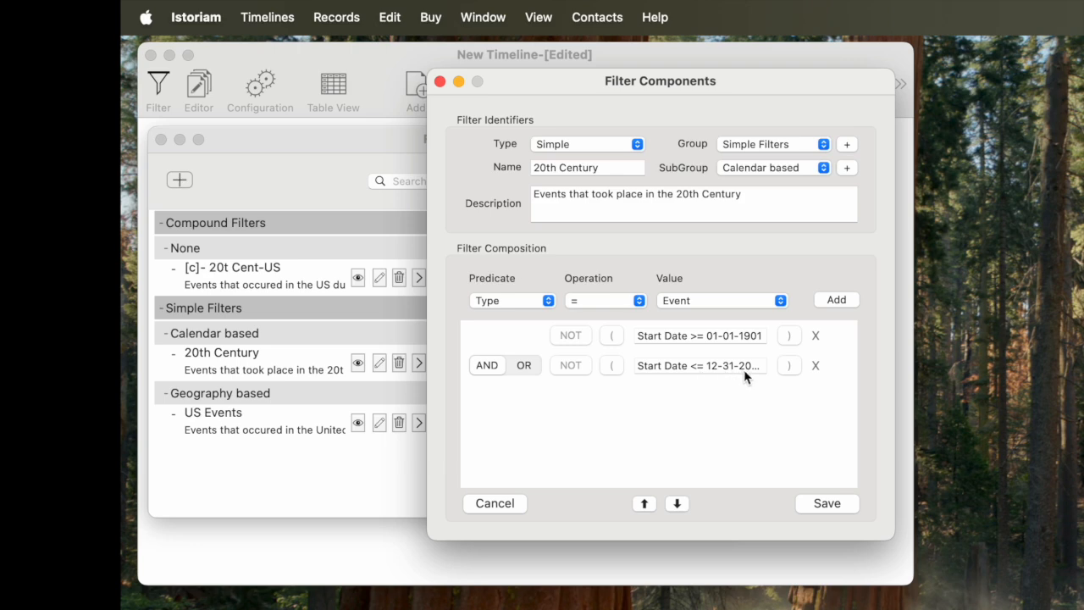
{"action": "left_click", "coordinate": [494, 503]}
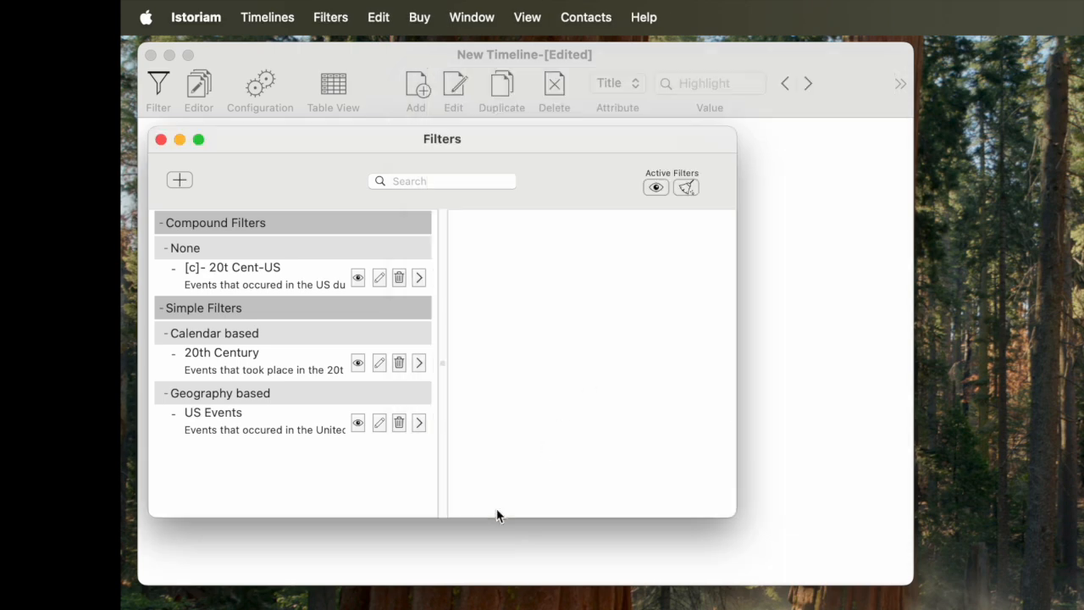
{"action": "left_click", "coordinate": [379, 424]}
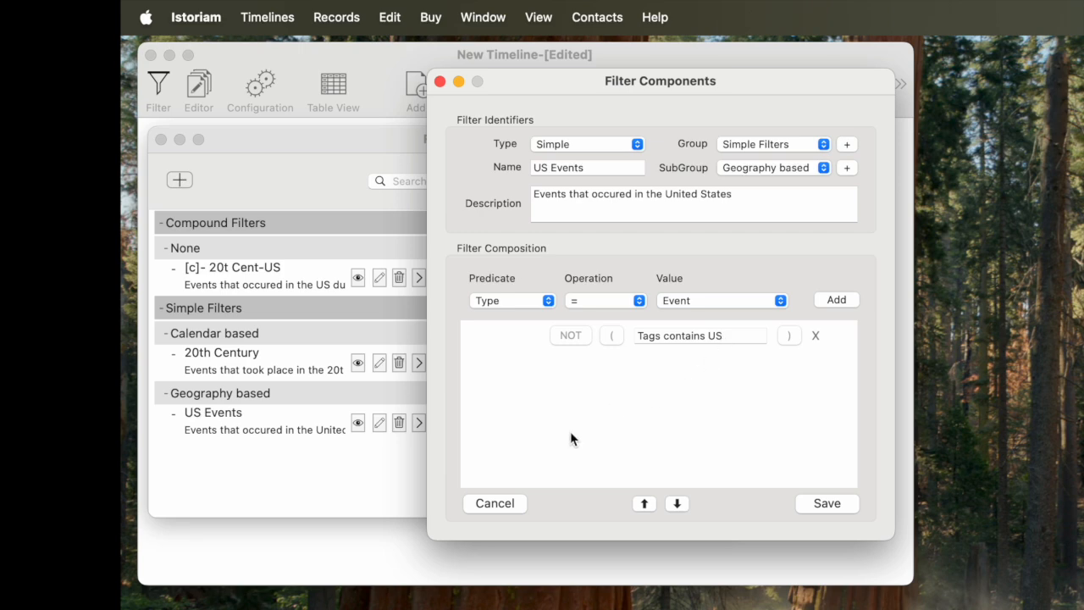
{"action": "left_click", "coordinate": [502, 503]}
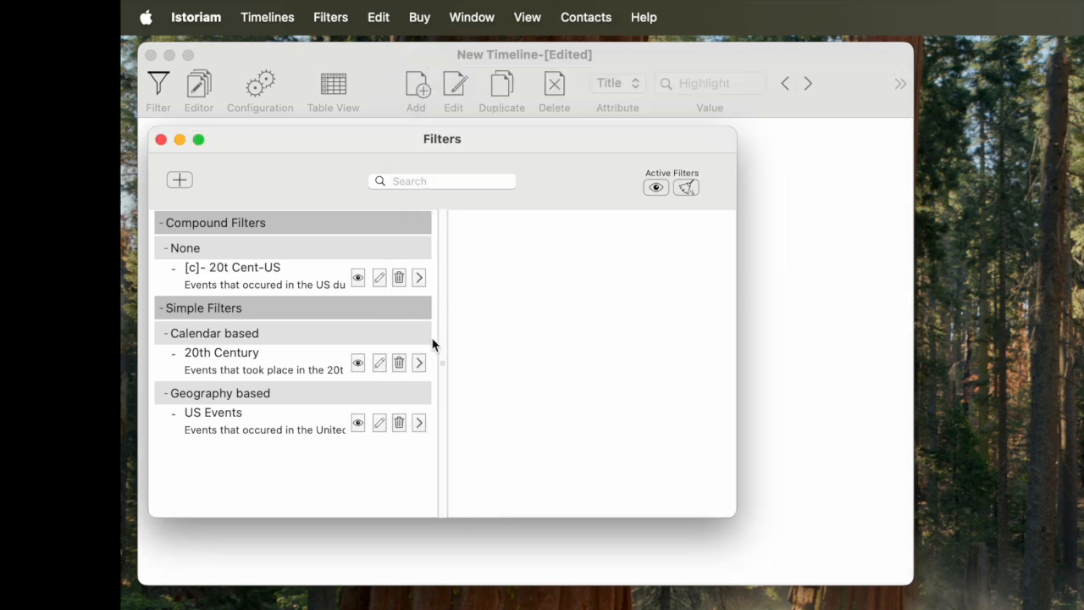
{"action": "left_click", "coordinate": [379, 280]}
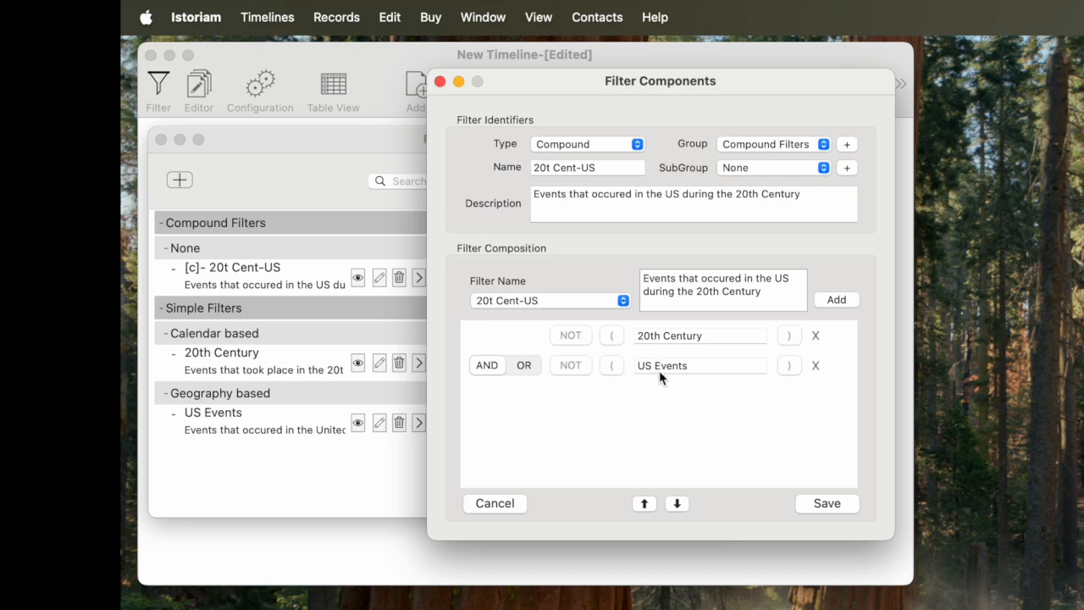
{"action": "left_click", "coordinate": [494, 504]}
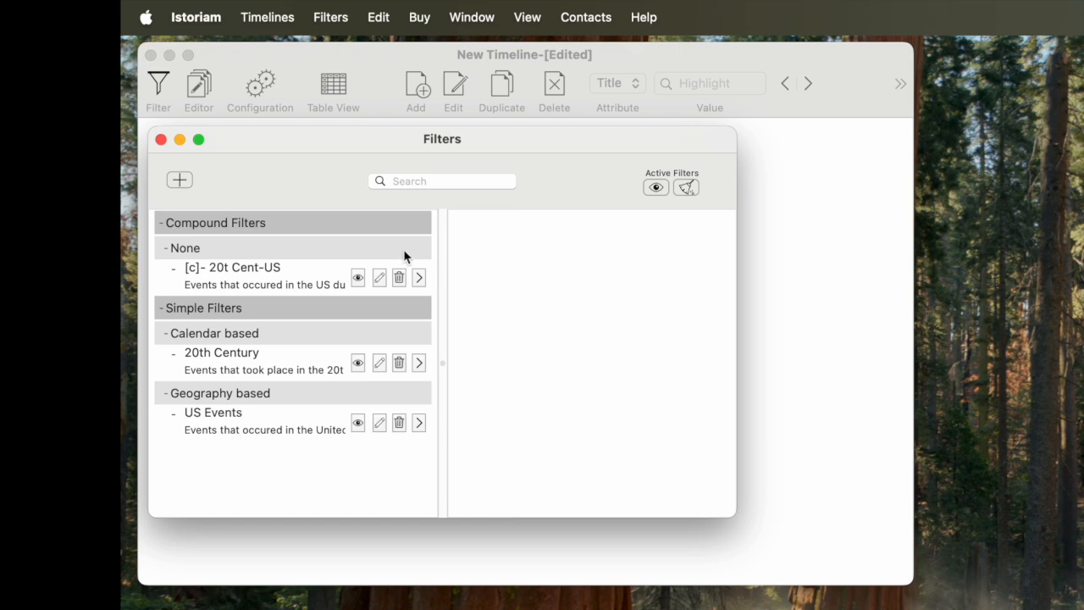
Start a new filter and examine the prompt for adding a group and the list of available groups
{"action": "left_click", "coordinate": [178, 181]}
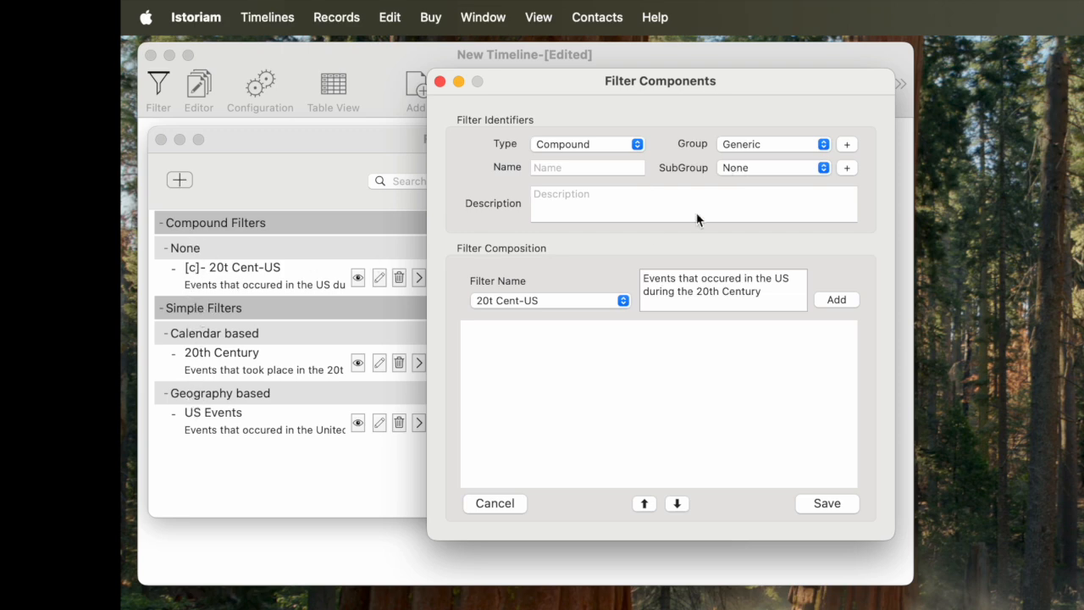
{"action": "left_click", "coordinate": [847, 145]}
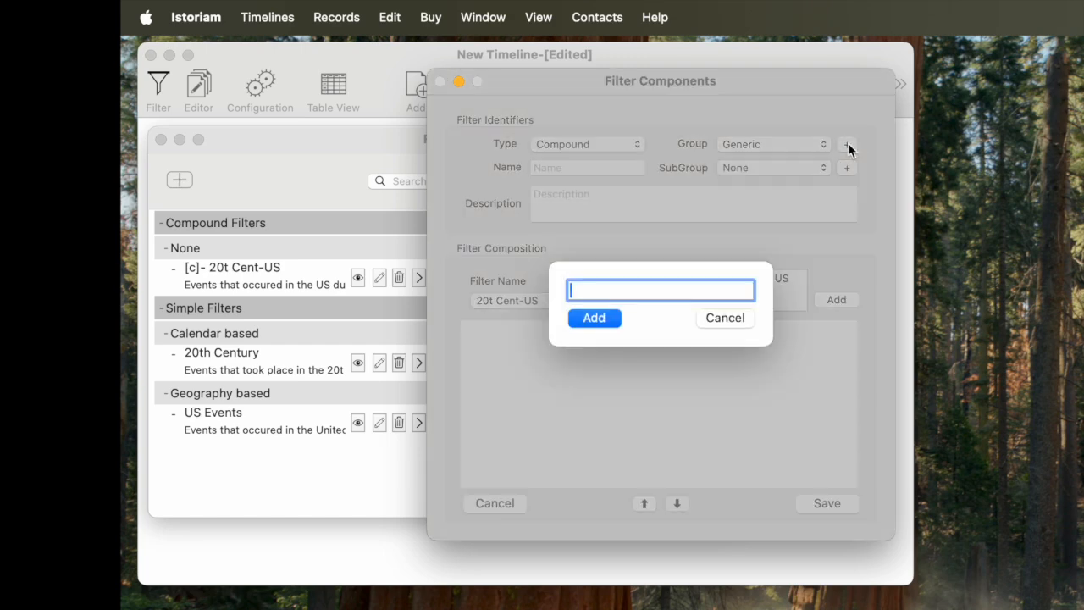
{"action": "left_click", "coordinate": [725, 318]}
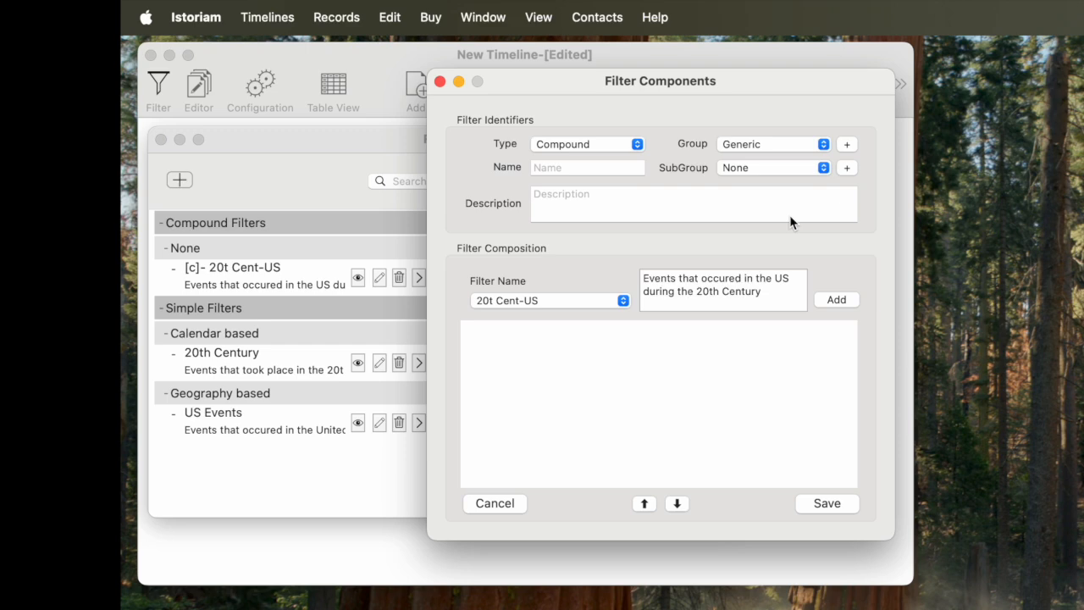
{"action": "left_click", "coordinate": [824, 144]}
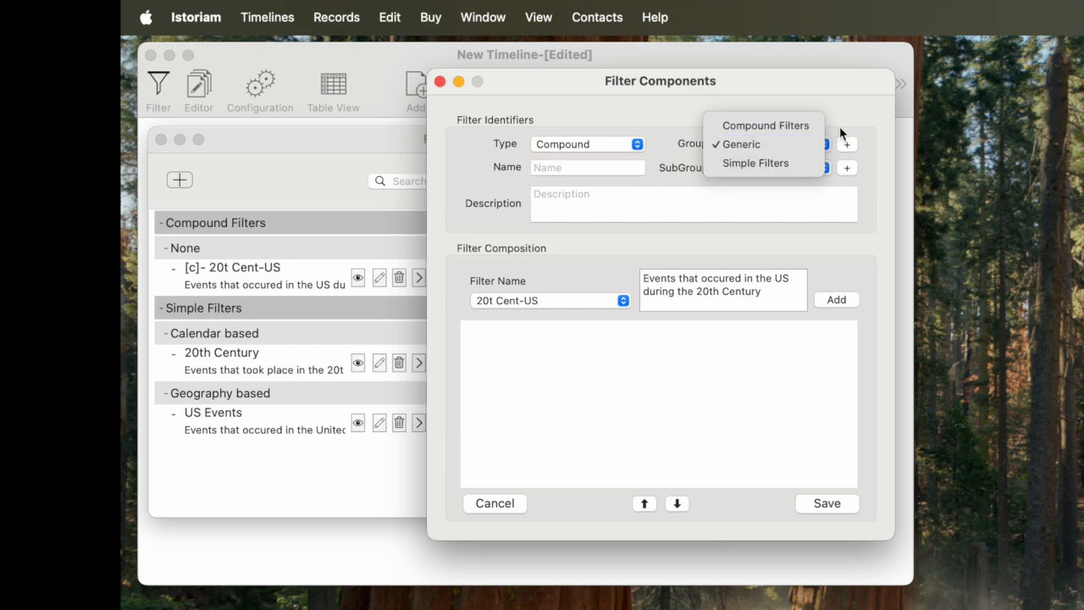
{"action": "left_click", "coordinate": [842, 121]}
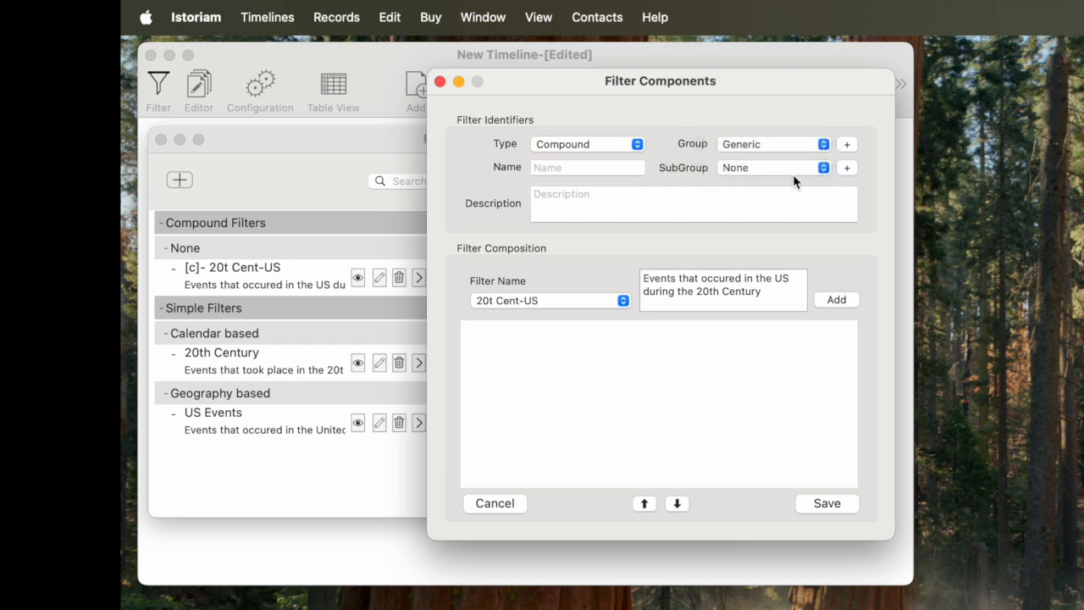
Assign the new filter to the Simple Filters group and examine its subgroups and the prompt for adding a subgroup
{"action": "left_click", "coordinate": [824, 146]}
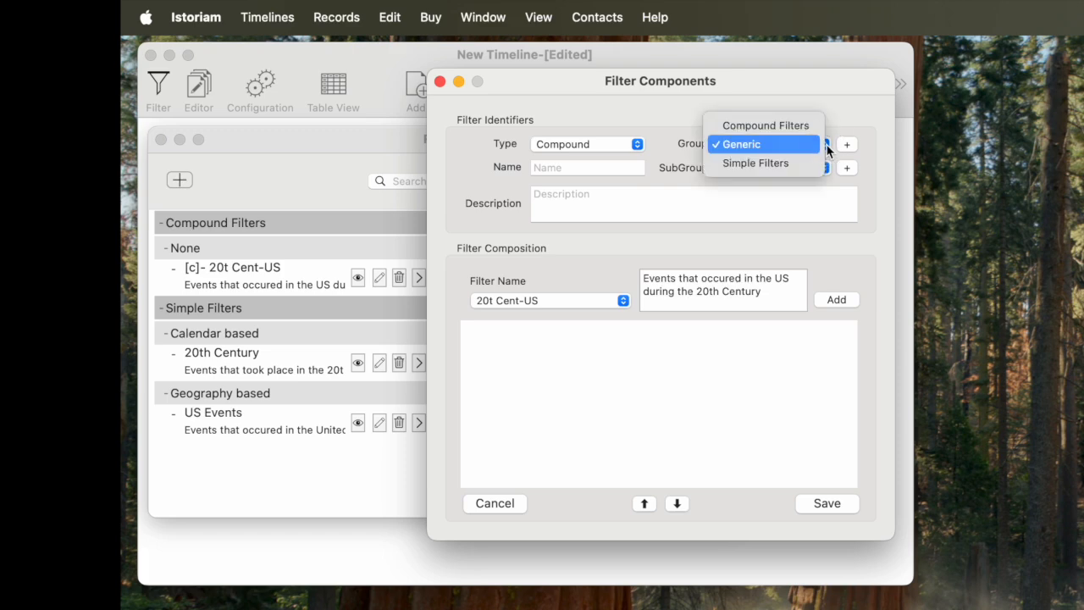
{"action": "left_click", "coordinate": [808, 164]}
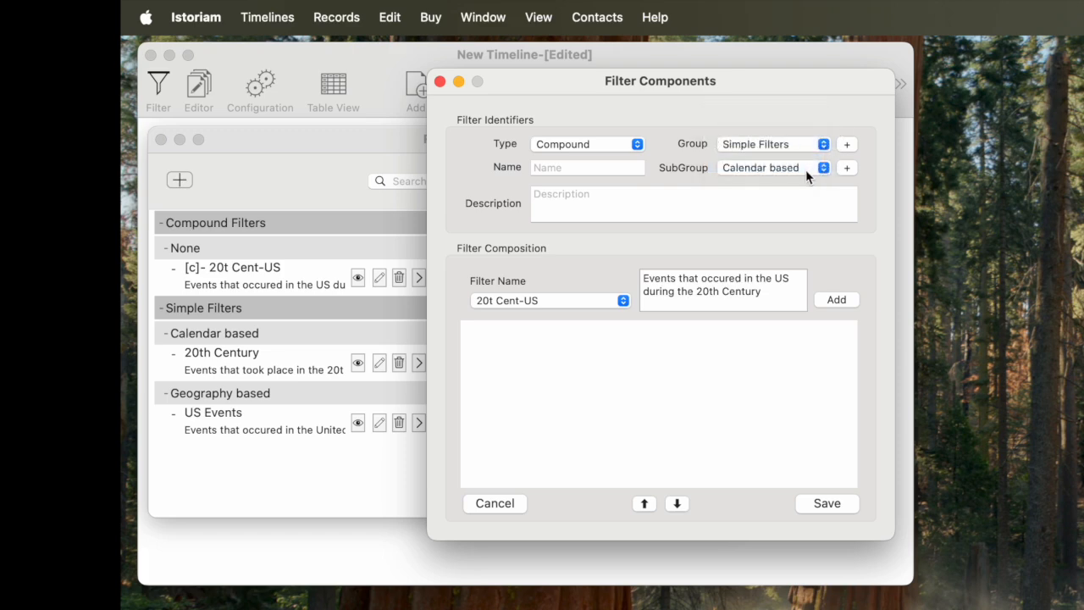
{"action": "left_click", "coordinate": [823, 170]}
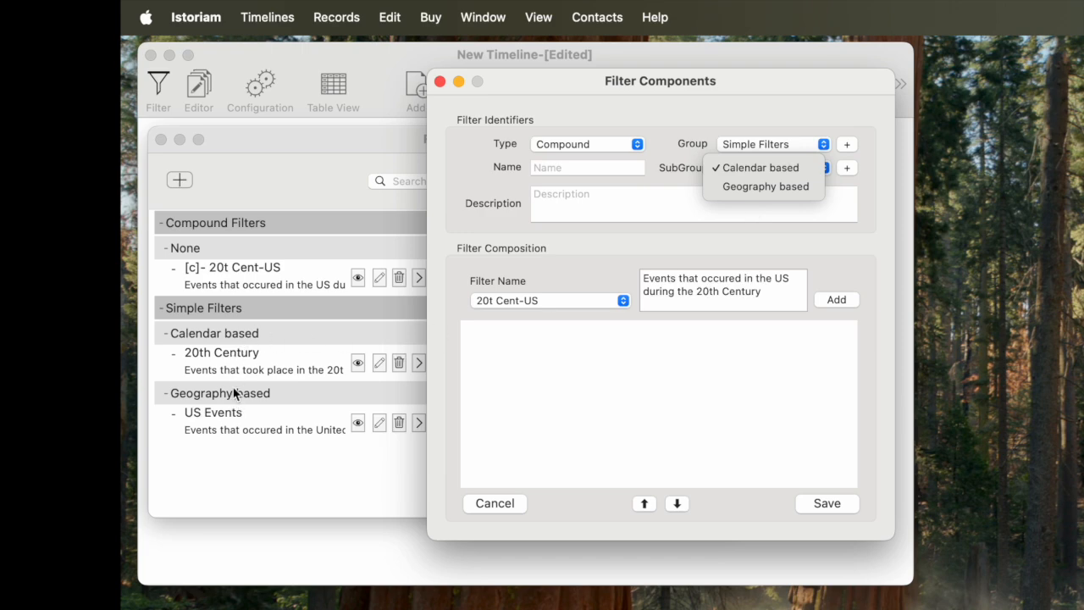
{"action": "left_click", "coordinate": [754, 115]}
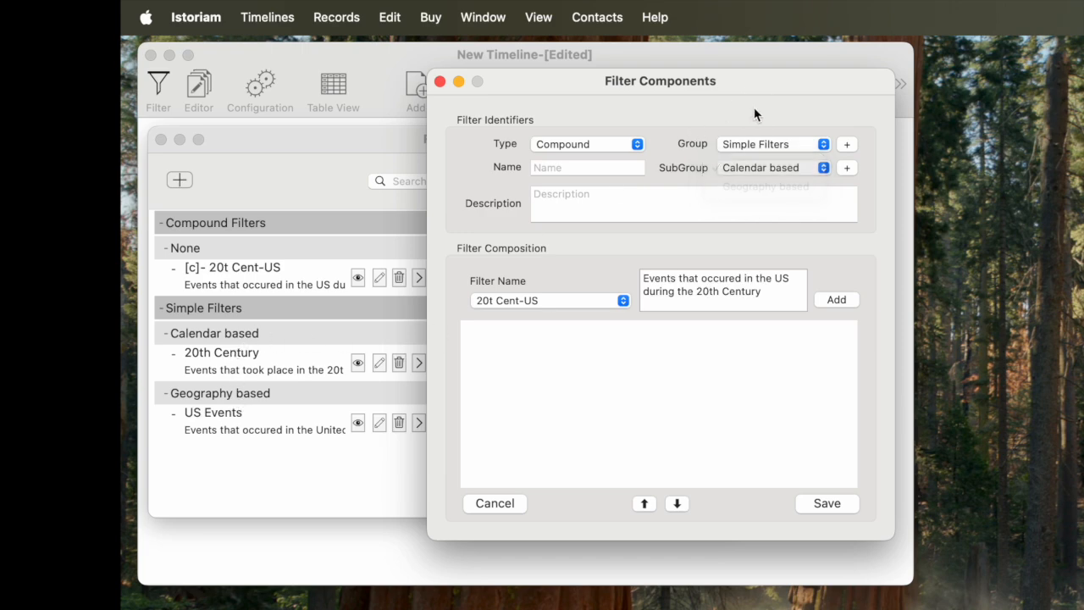
{"action": "left_click", "coordinate": [847, 168]}
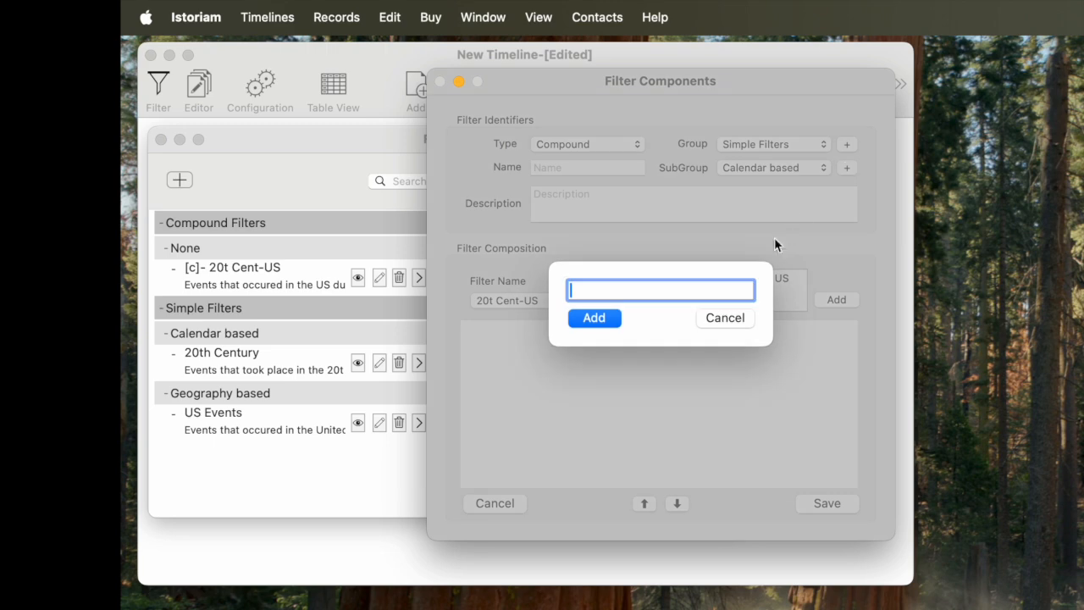
{"action": "left_click", "coordinate": [729, 320]}
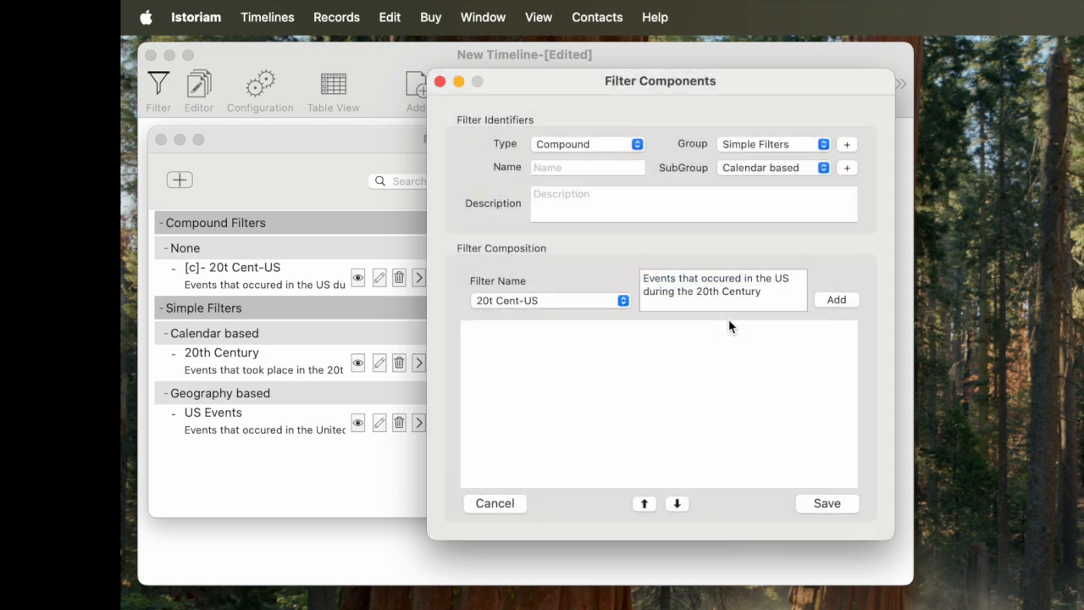
Switch the new filter's group to Compound Filters and back to Simple Filters, and check the subgroups offered
{"action": "left_click", "coordinate": [826, 142]}
{"action": "left_click", "coordinate": [765, 106]}
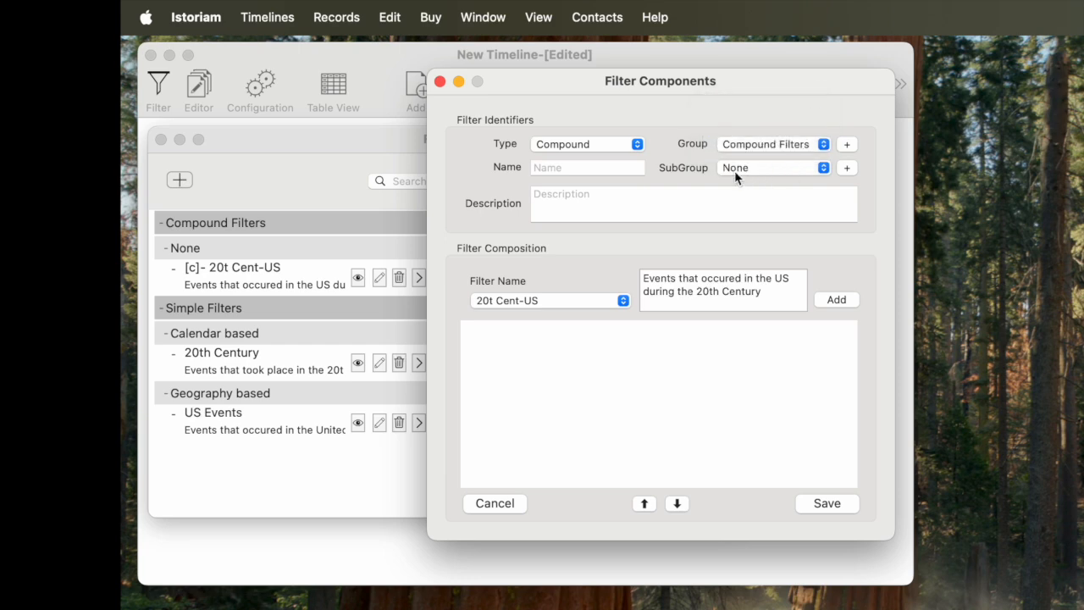
{"action": "left_click", "coordinate": [822, 144]}
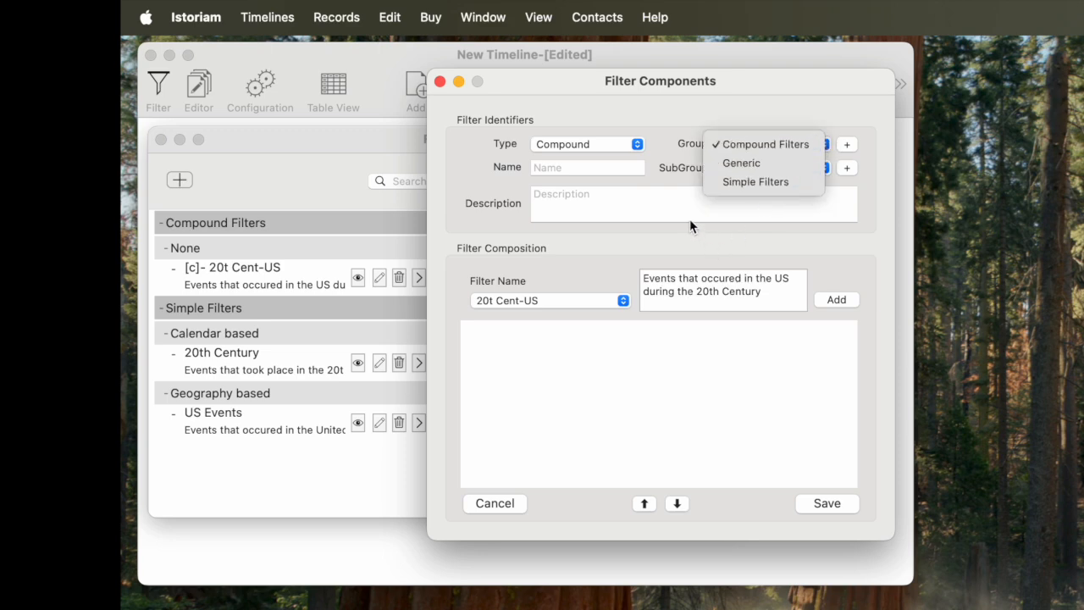
{"action": "left_click", "coordinate": [756, 183]}
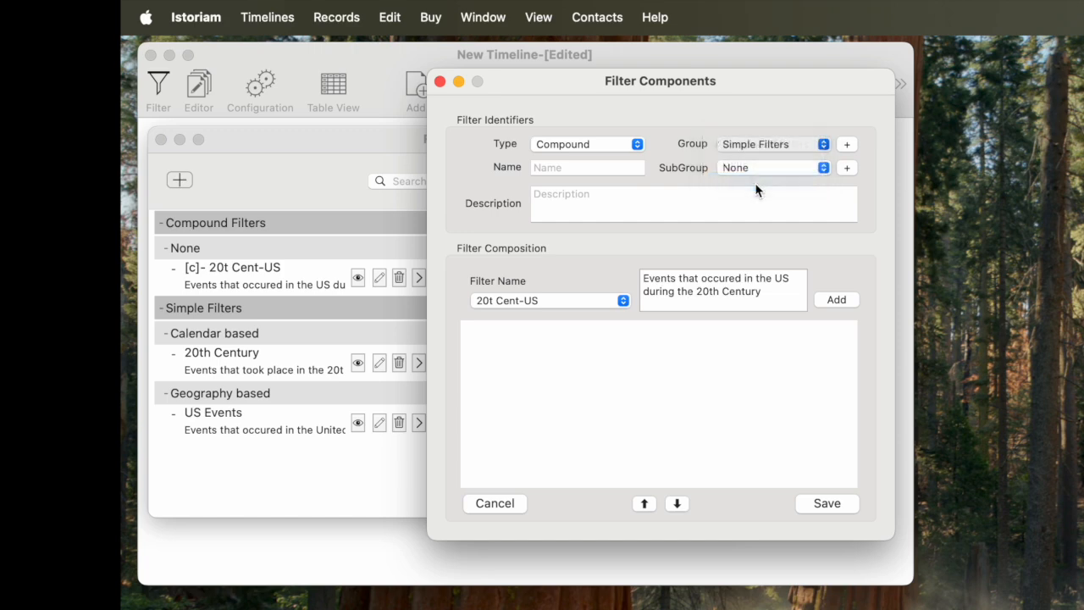
{"action": "left_click", "coordinate": [823, 169]}
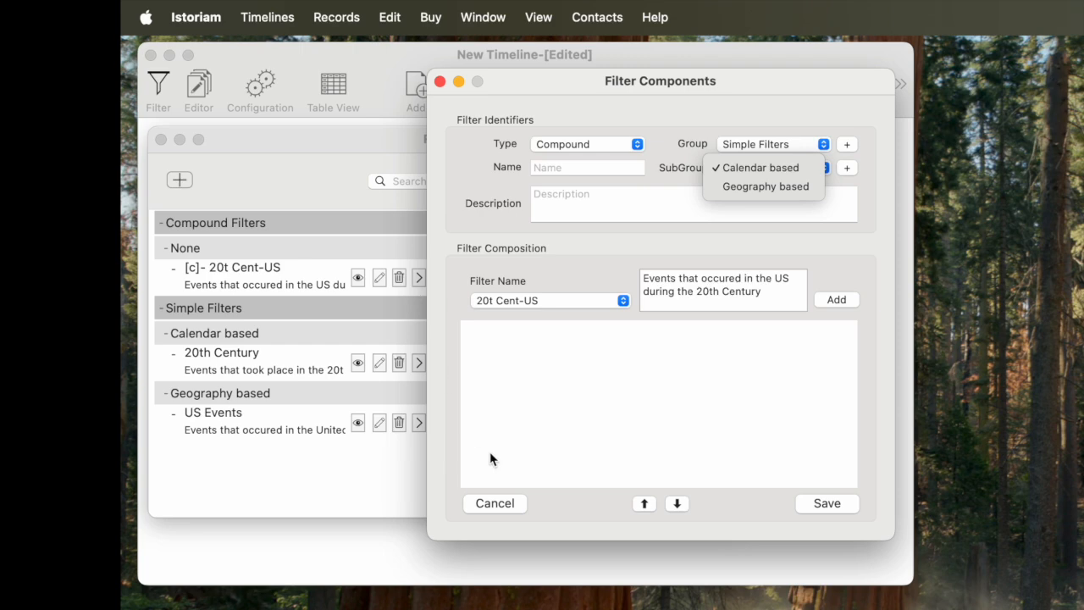
Set the group to Compound Filters, check its subgroups, and discard the new filter
{"action": "left_click", "coordinate": [823, 145]}
{"action": "left_click", "coordinate": [823, 145]}
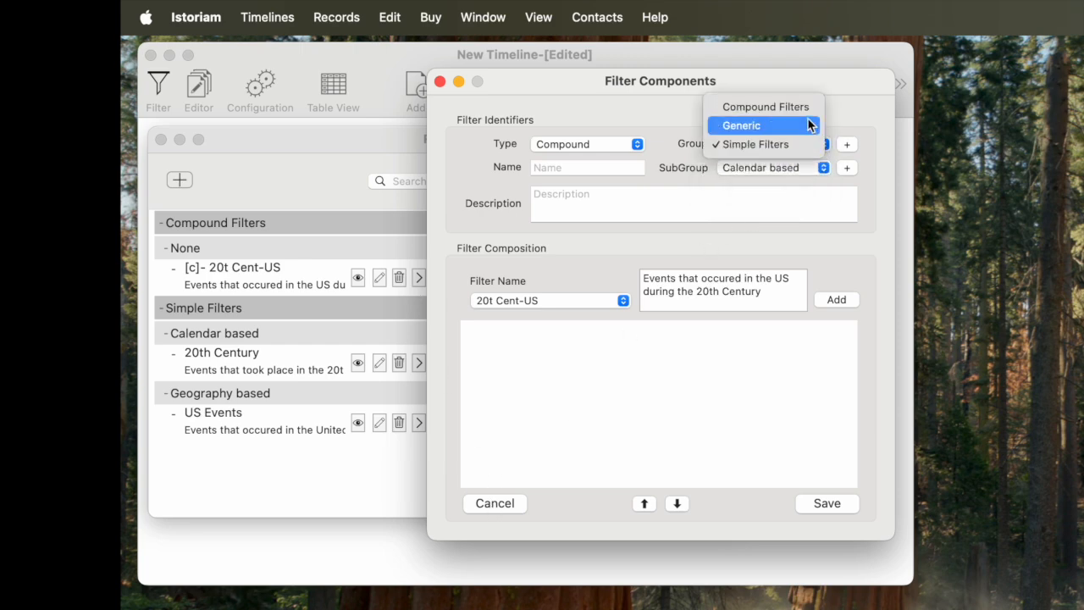
{"action": "left_click", "coordinate": [805, 116]}
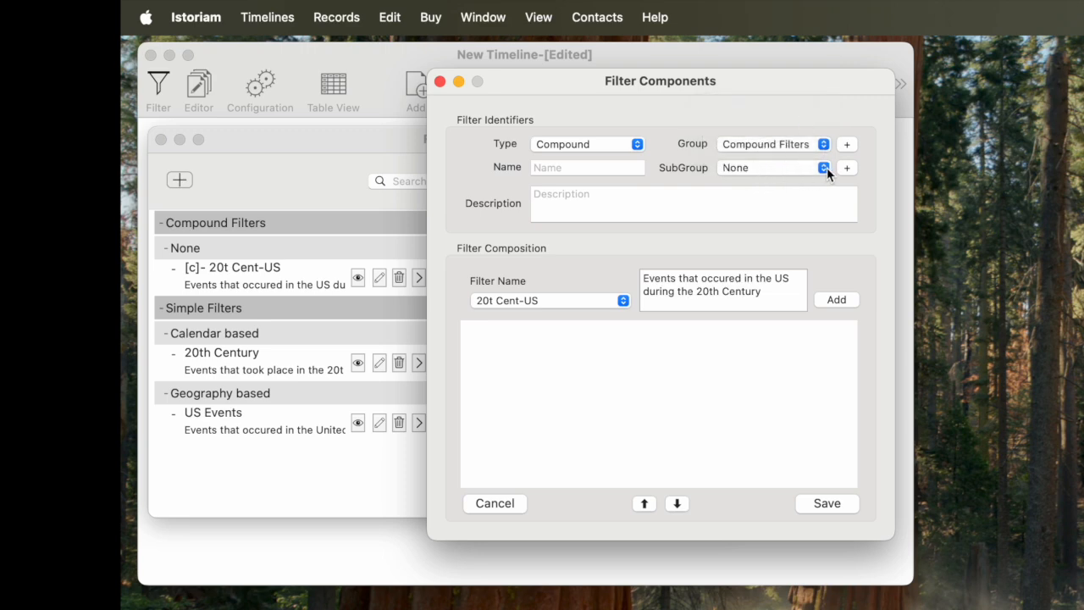
{"action": "left_click", "coordinate": [824, 168]}
{"action": "left_click", "coordinate": [811, 120]}
{"action": "left_click", "coordinate": [496, 503]}
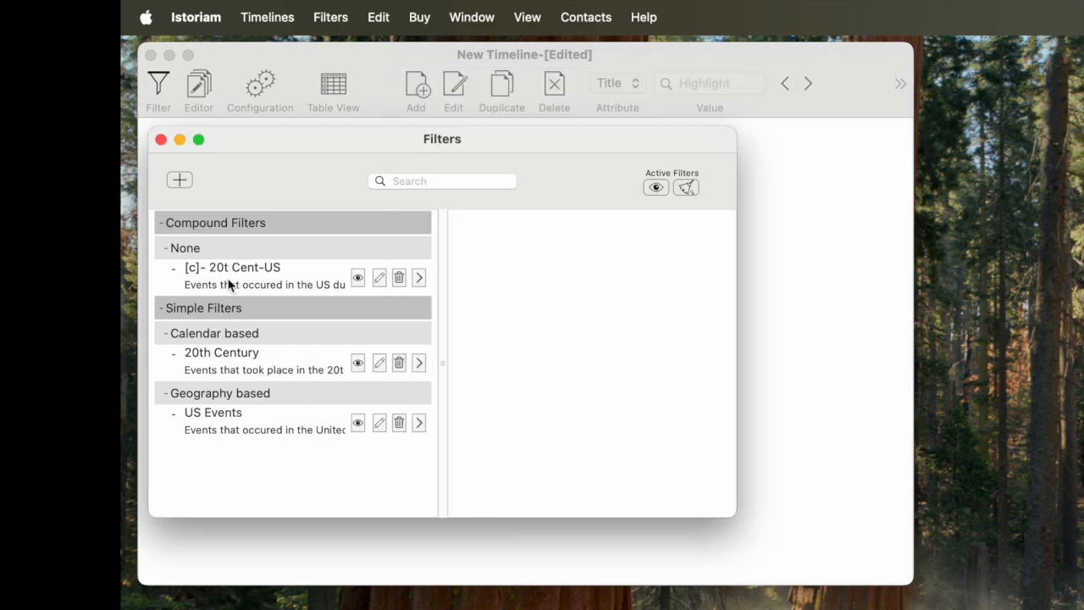
Start a new filter of type Simple
{"action": "left_click", "coordinate": [179, 179]}
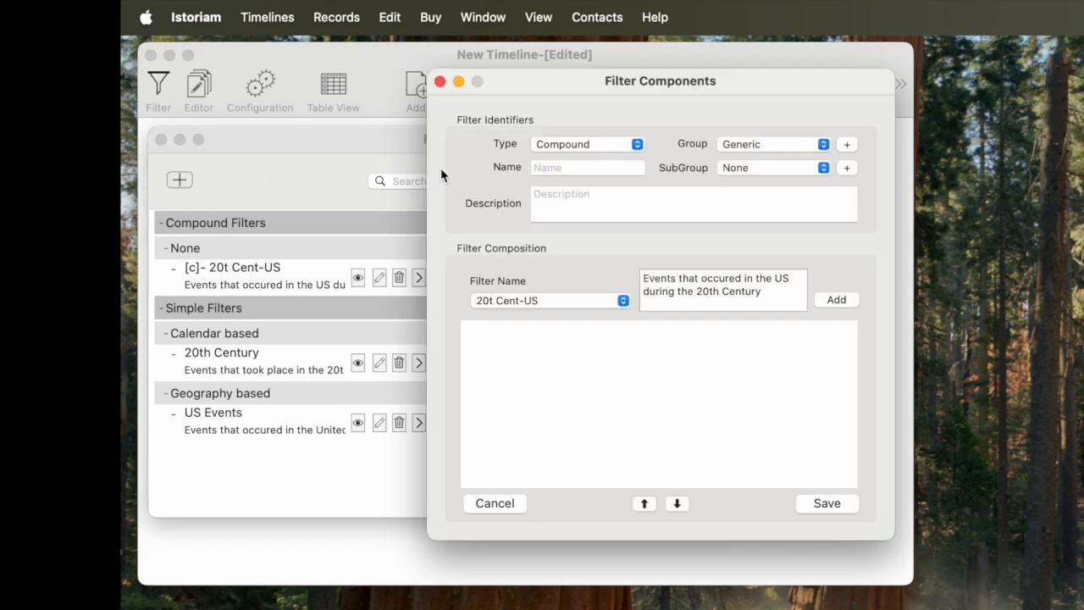
{"action": "left_click", "coordinate": [550, 202]}
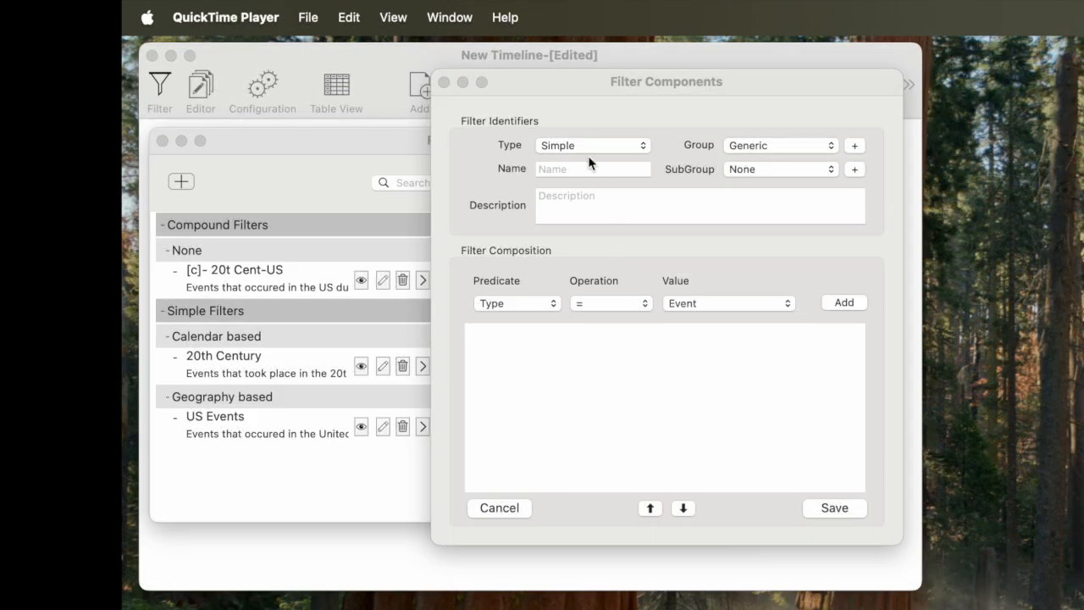
{"action": "left_click", "coordinate": [572, 100]}
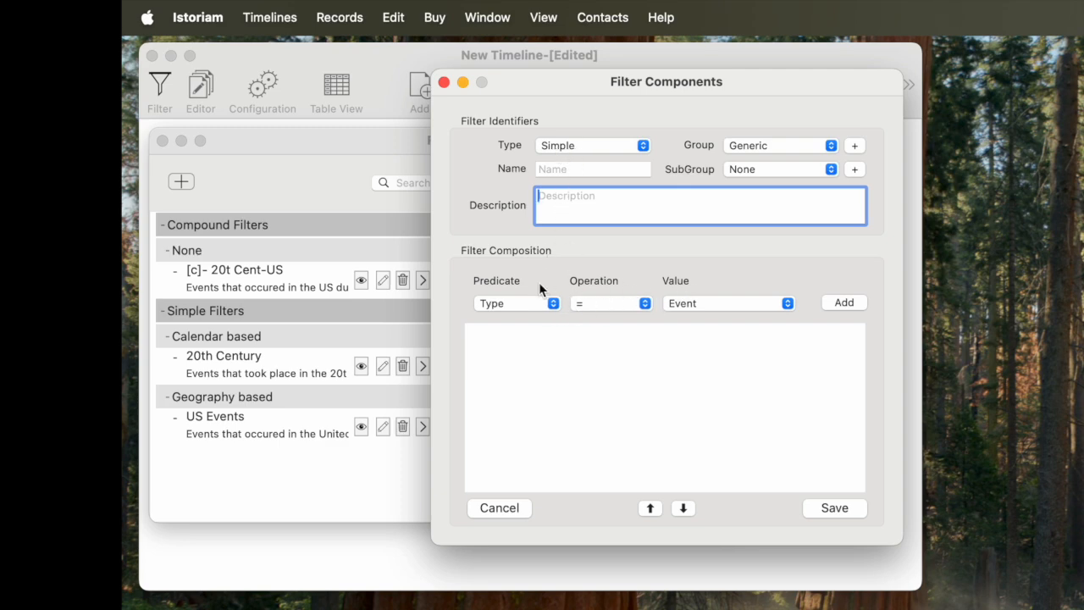
Examine the predicates available for a simple filter and the operations offered for the Type predicate
{"action": "left_click", "coordinate": [553, 303]}
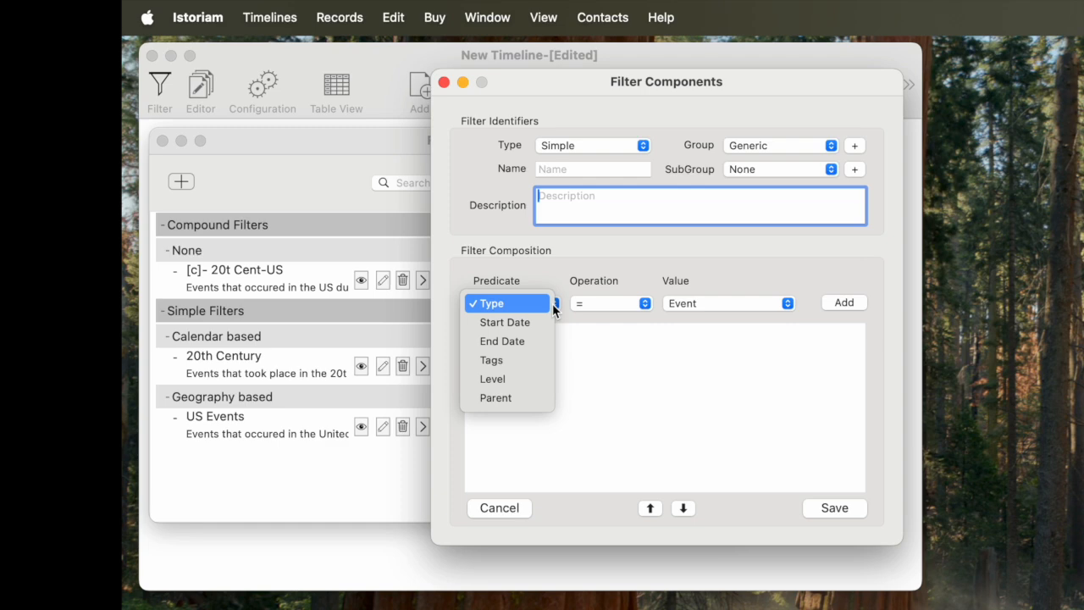
{"action": "left_click", "coordinate": [559, 265]}
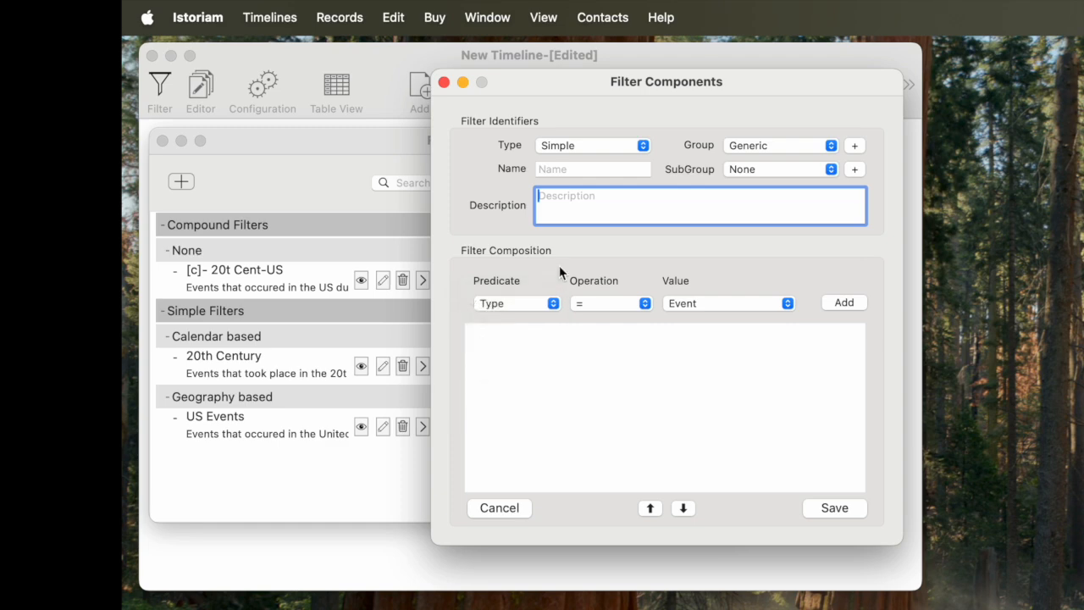
{"action": "left_click", "coordinate": [646, 303]}
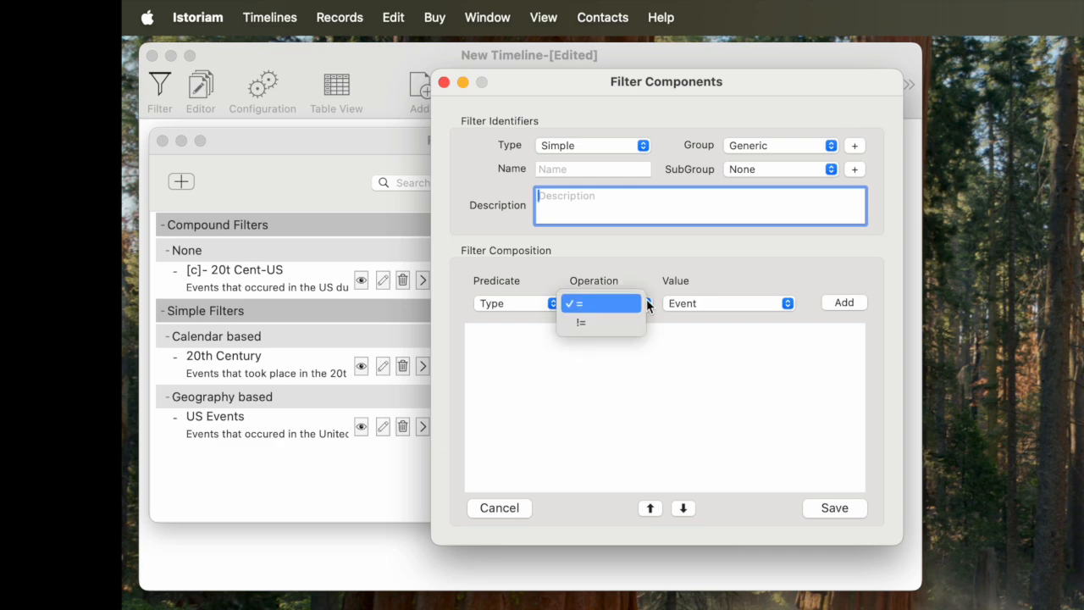
{"action": "left_click", "coordinate": [642, 266]}
Switch the predicate to Start Date and examine the comparison operations offered for dates
{"action": "left_click", "coordinate": [553, 303]}
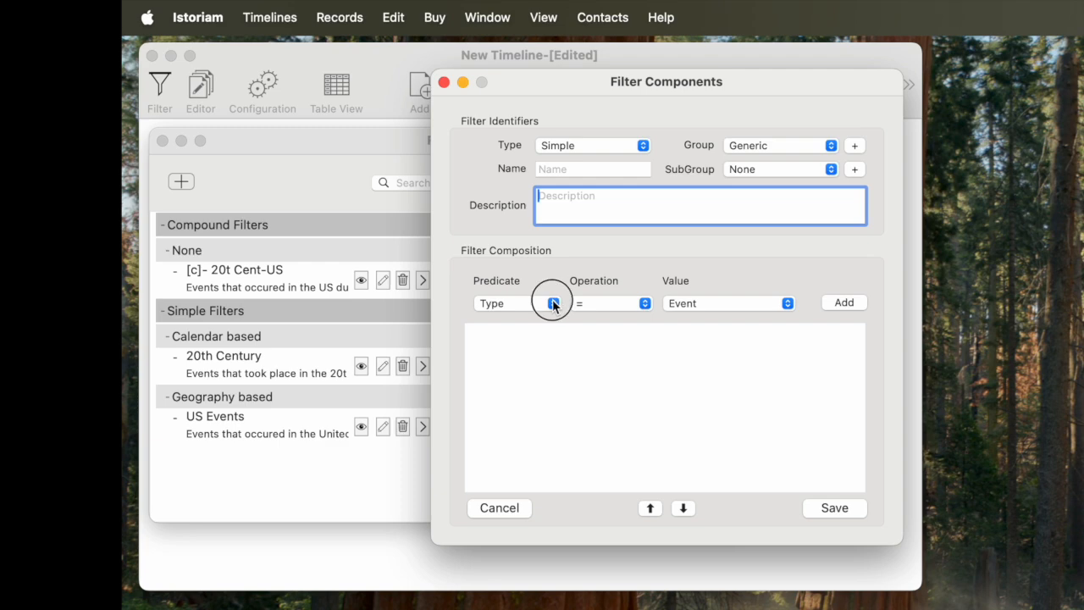
{"action": "left_click", "coordinate": [544, 322]}
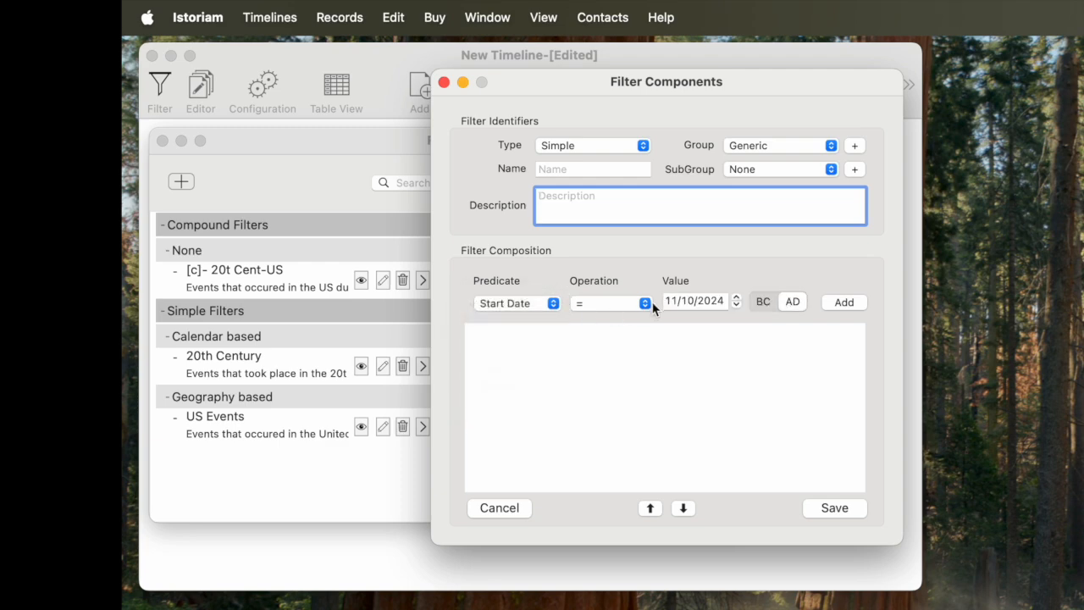
{"action": "left_click", "coordinate": [647, 303]}
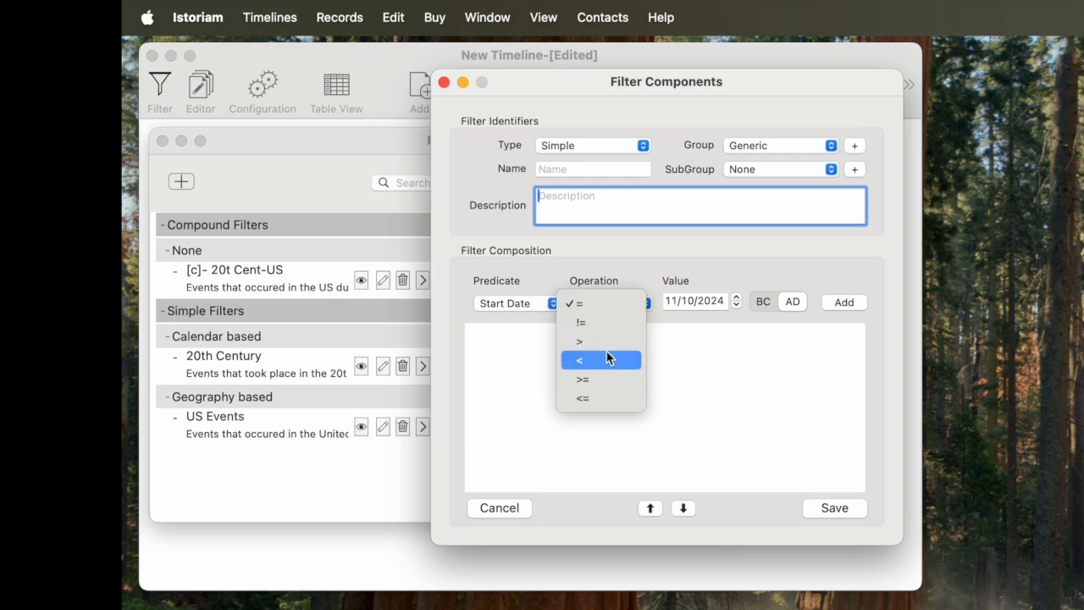
{"action": "left_click", "coordinate": [625, 278]}
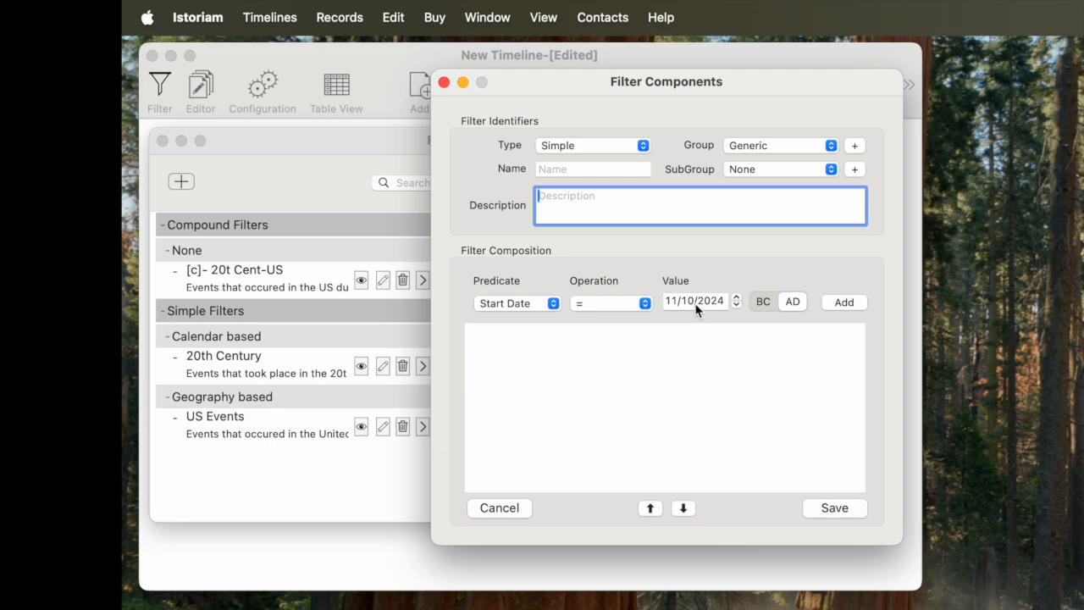
Set the predicate back to Type, add the condition Type = Event to the composition, and remove it again
{"action": "left_click", "coordinate": [553, 305]}
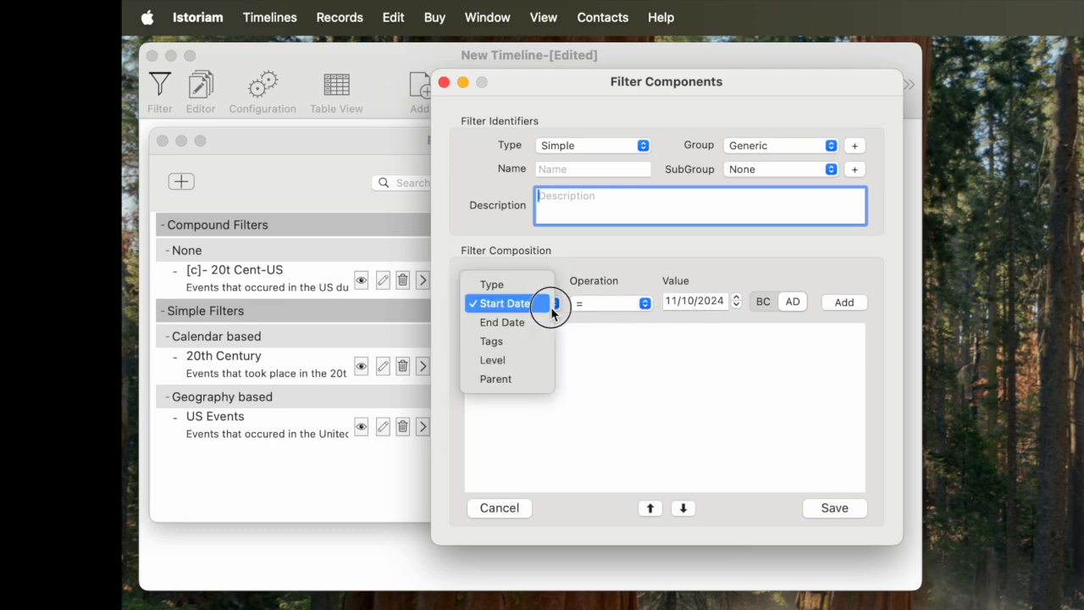
{"action": "left_click", "coordinate": [522, 288]}
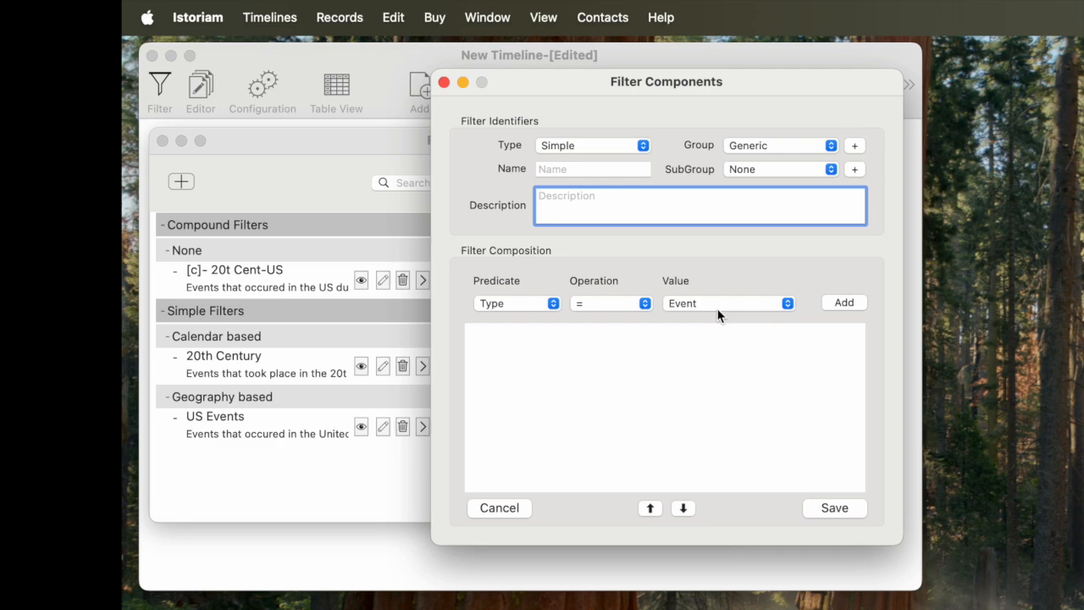
{"action": "left_click", "coordinate": [844, 303]}
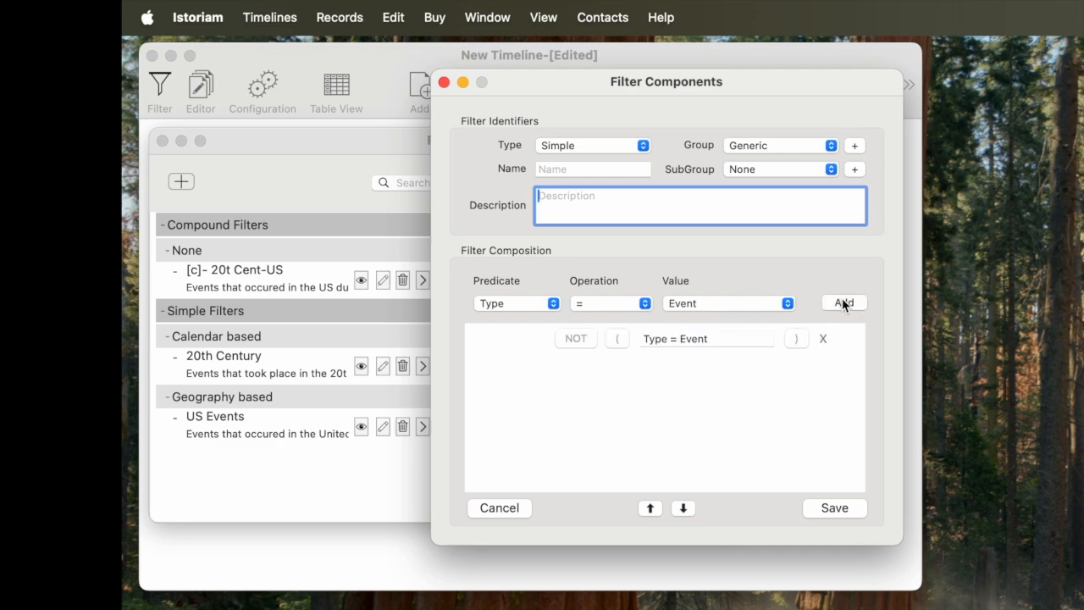
{"action": "left_click", "coordinate": [822, 339]}
Open the 20th Century filter for editing and toggle the first condition's opening parenthesis on and off
{"action": "left_click", "coordinate": [383, 366]}
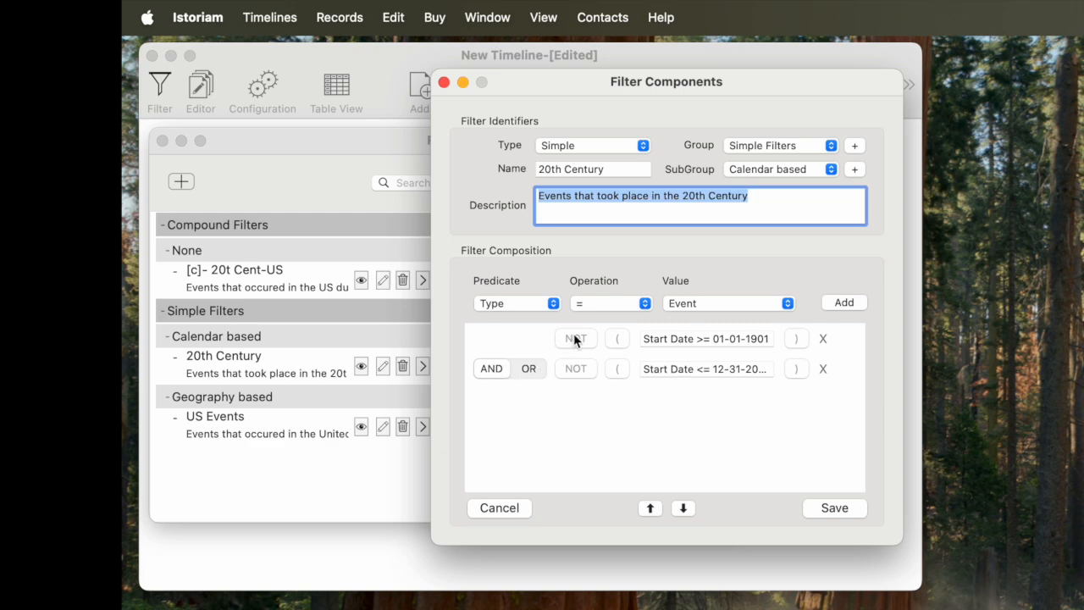
{"action": "left_click", "coordinate": [617, 339]}
{"action": "left_click", "coordinate": [617, 339]}
Move the second condition, Start Date <=, above the first one and back down to its place
{"action": "left_click", "coordinate": [593, 362]}
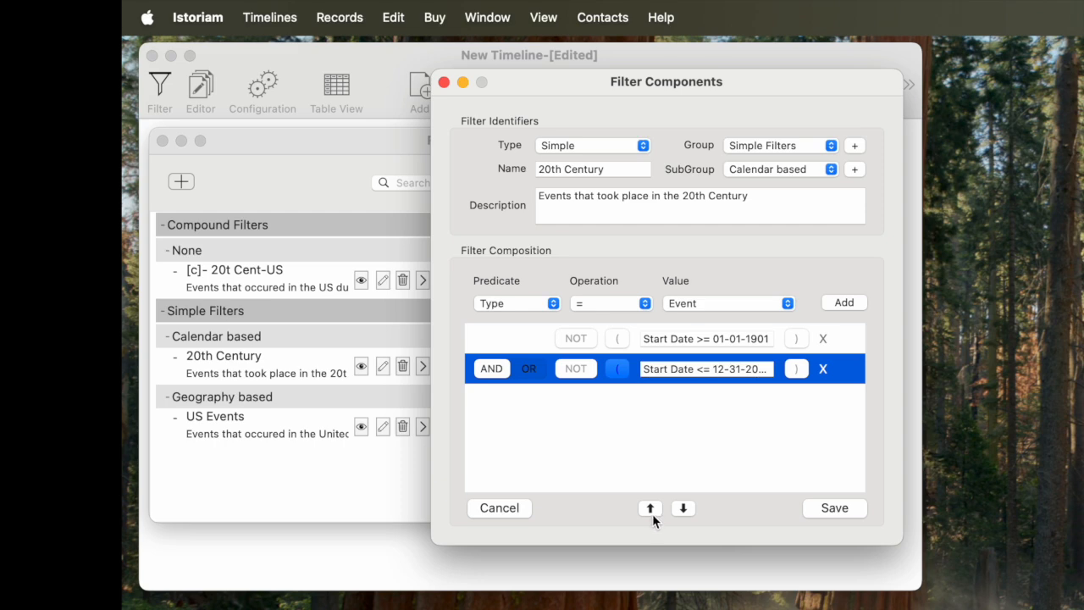
{"action": "left_click", "coordinate": [651, 510]}
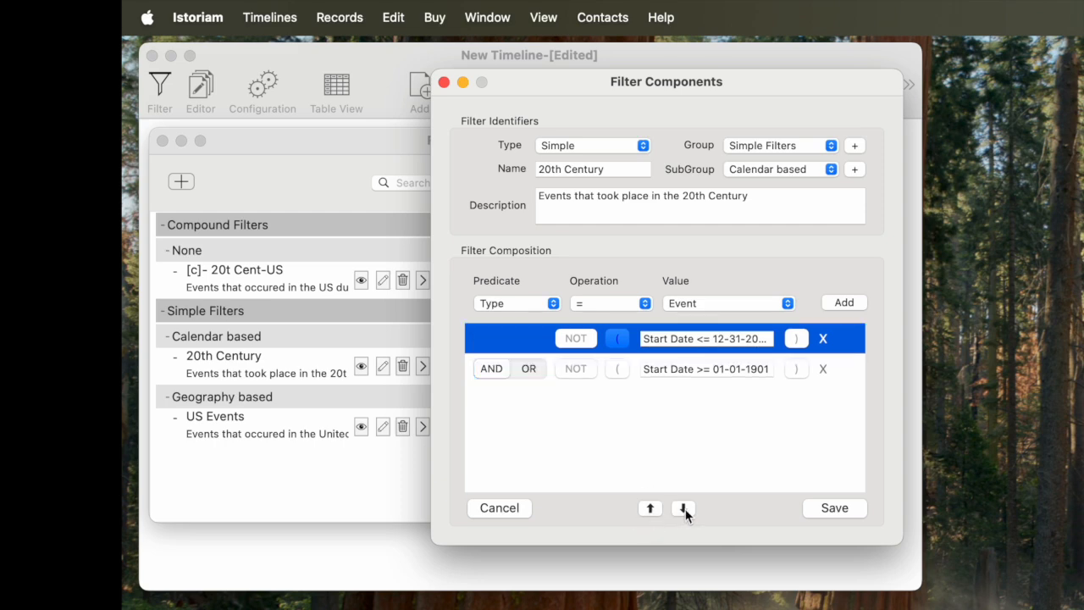
{"action": "left_click", "coordinate": [685, 511]}
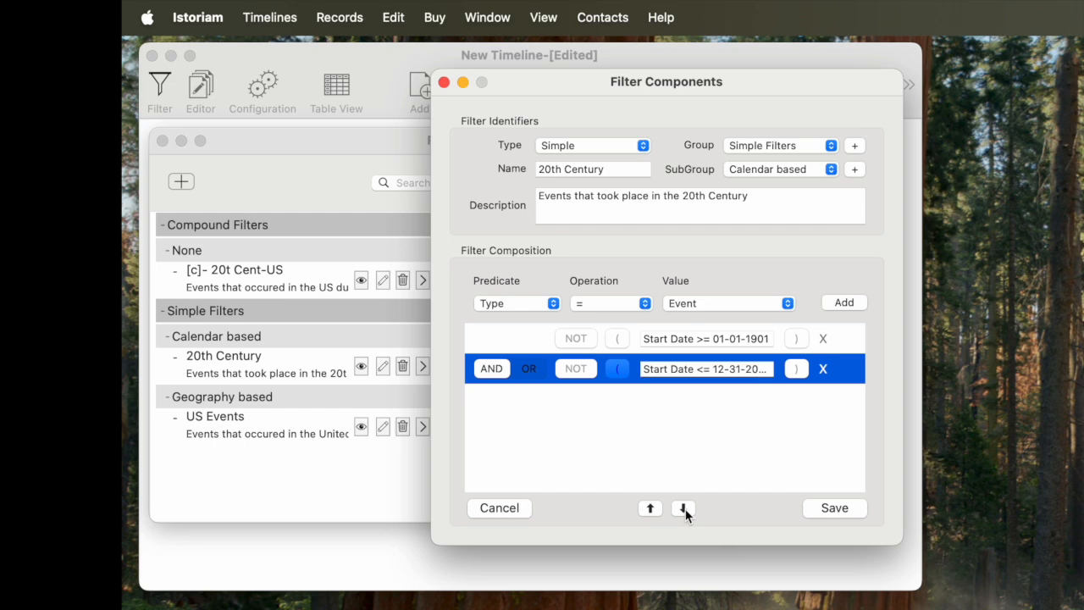
Remove the Start Date <= condition from the 20th Century filter and discard the edits
{"action": "left_click", "coordinate": [824, 370]}
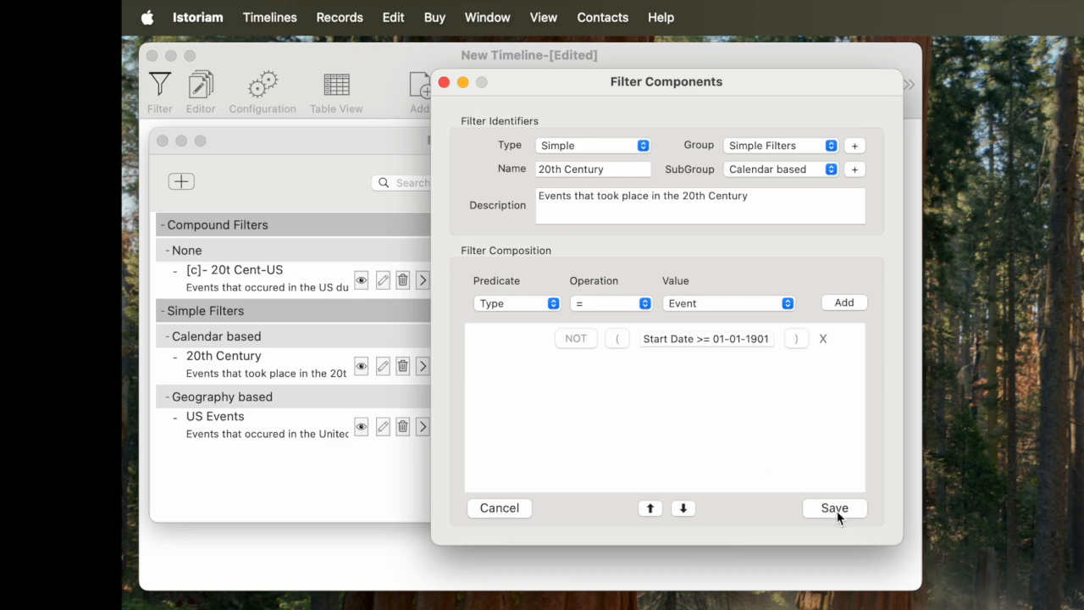
{"action": "left_click", "coordinate": [499, 507]}
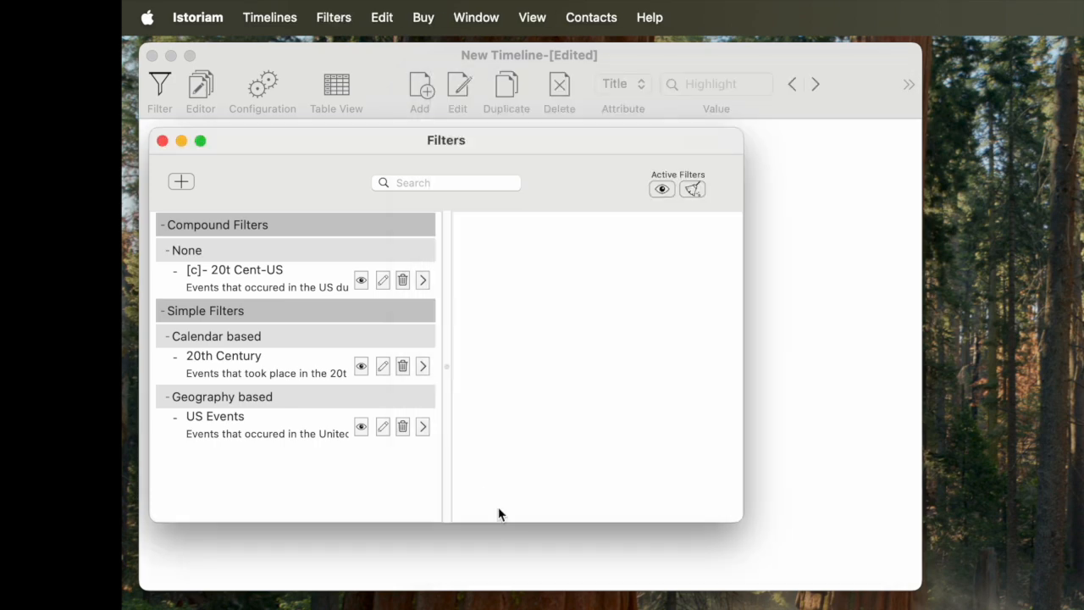
Open the compound filter 20t Cent-US, examine its composition and the filters available to combine, and close it without saving
{"action": "left_click", "coordinate": [382, 282]}
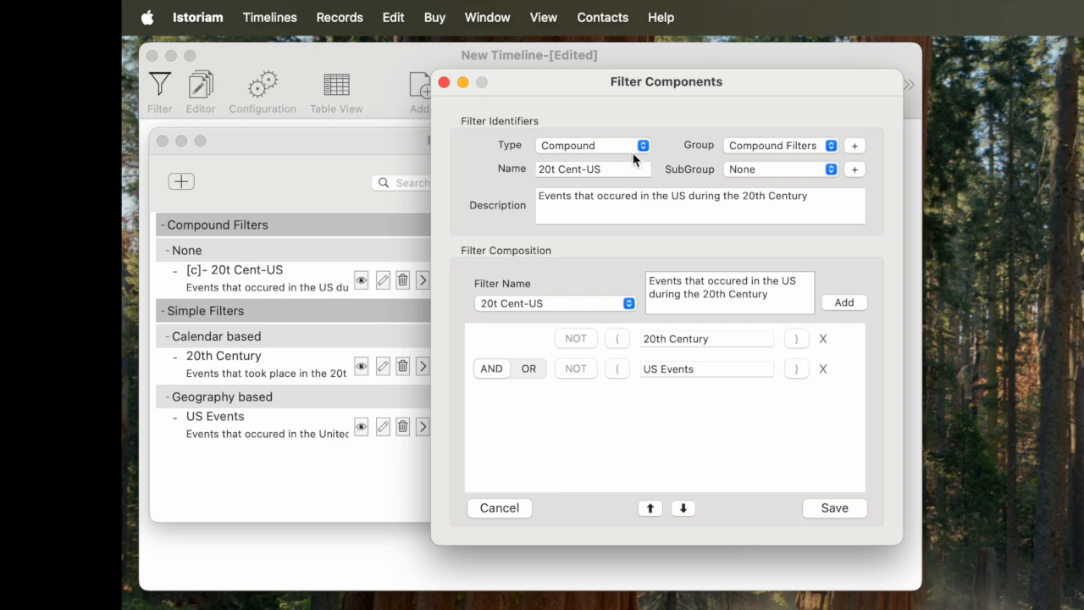
{"action": "left_click", "coordinate": [630, 304]}
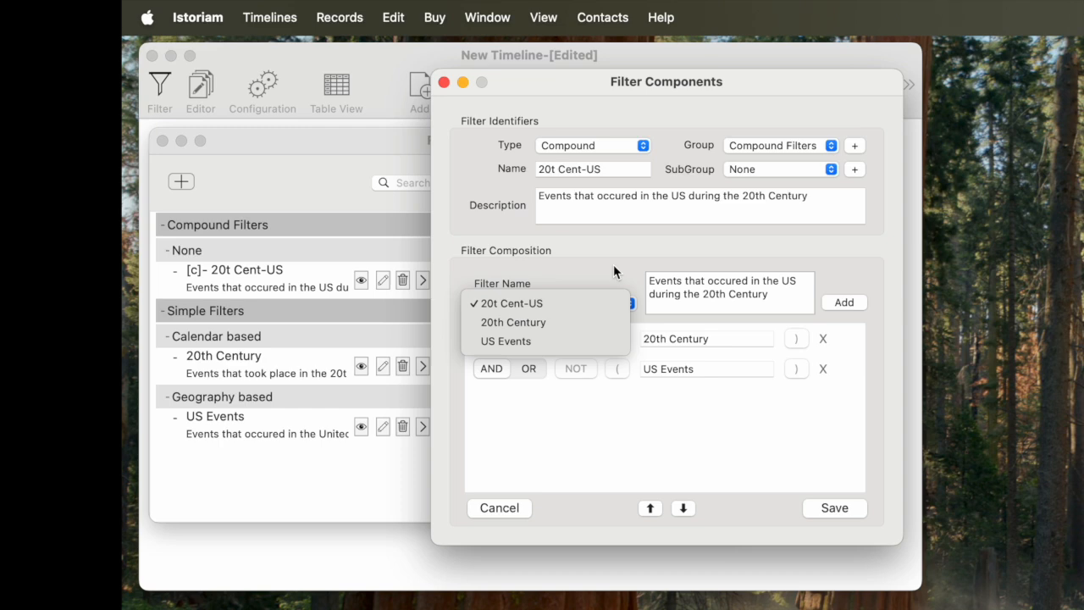
{"action": "left_click", "coordinate": [614, 265]}
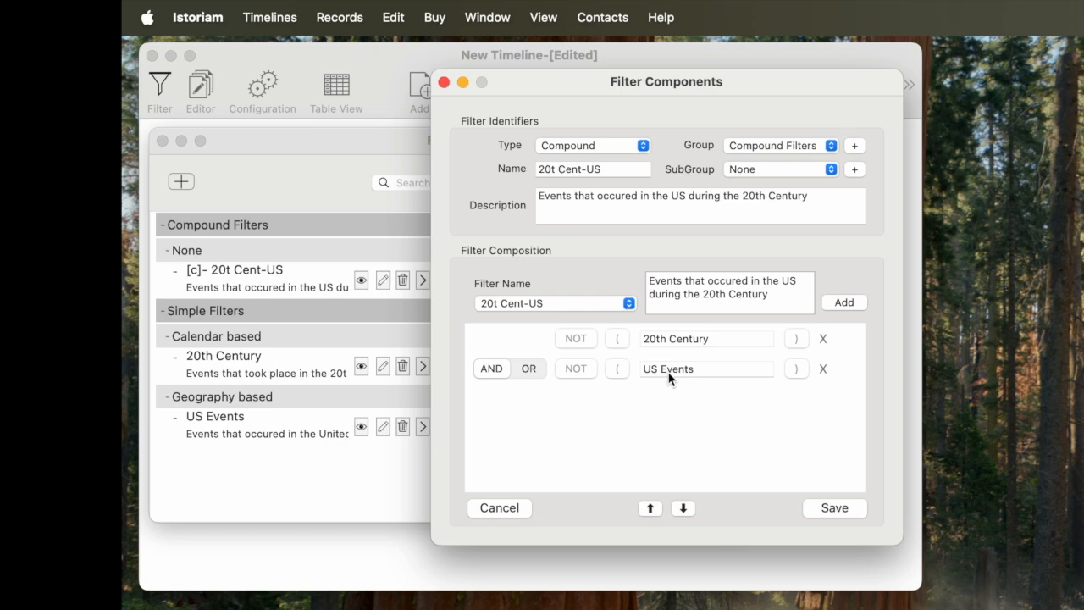
{"action": "left_click", "coordinate": [499, 509]}
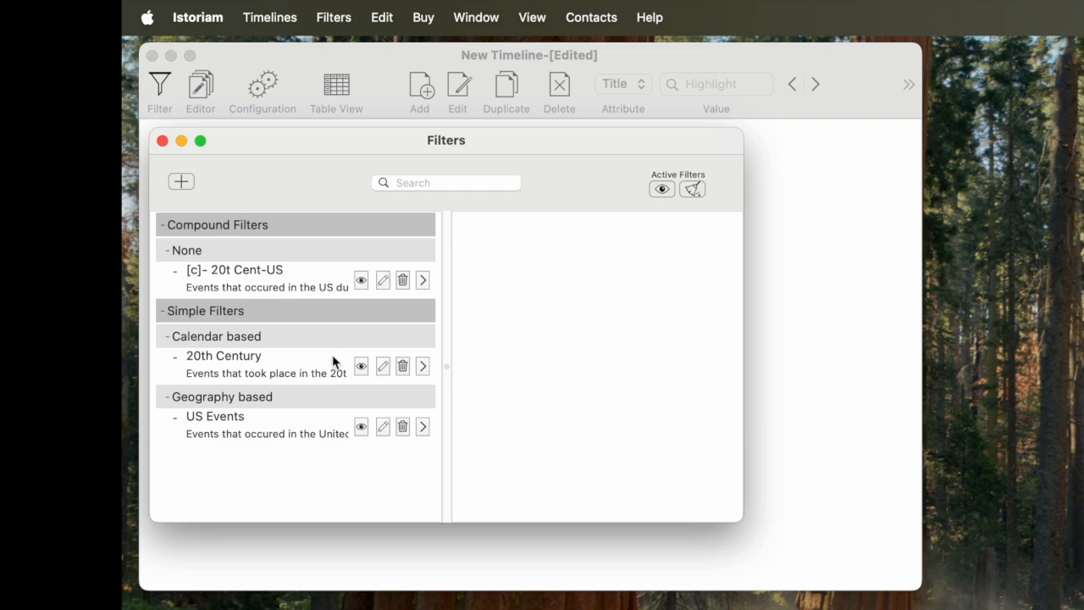